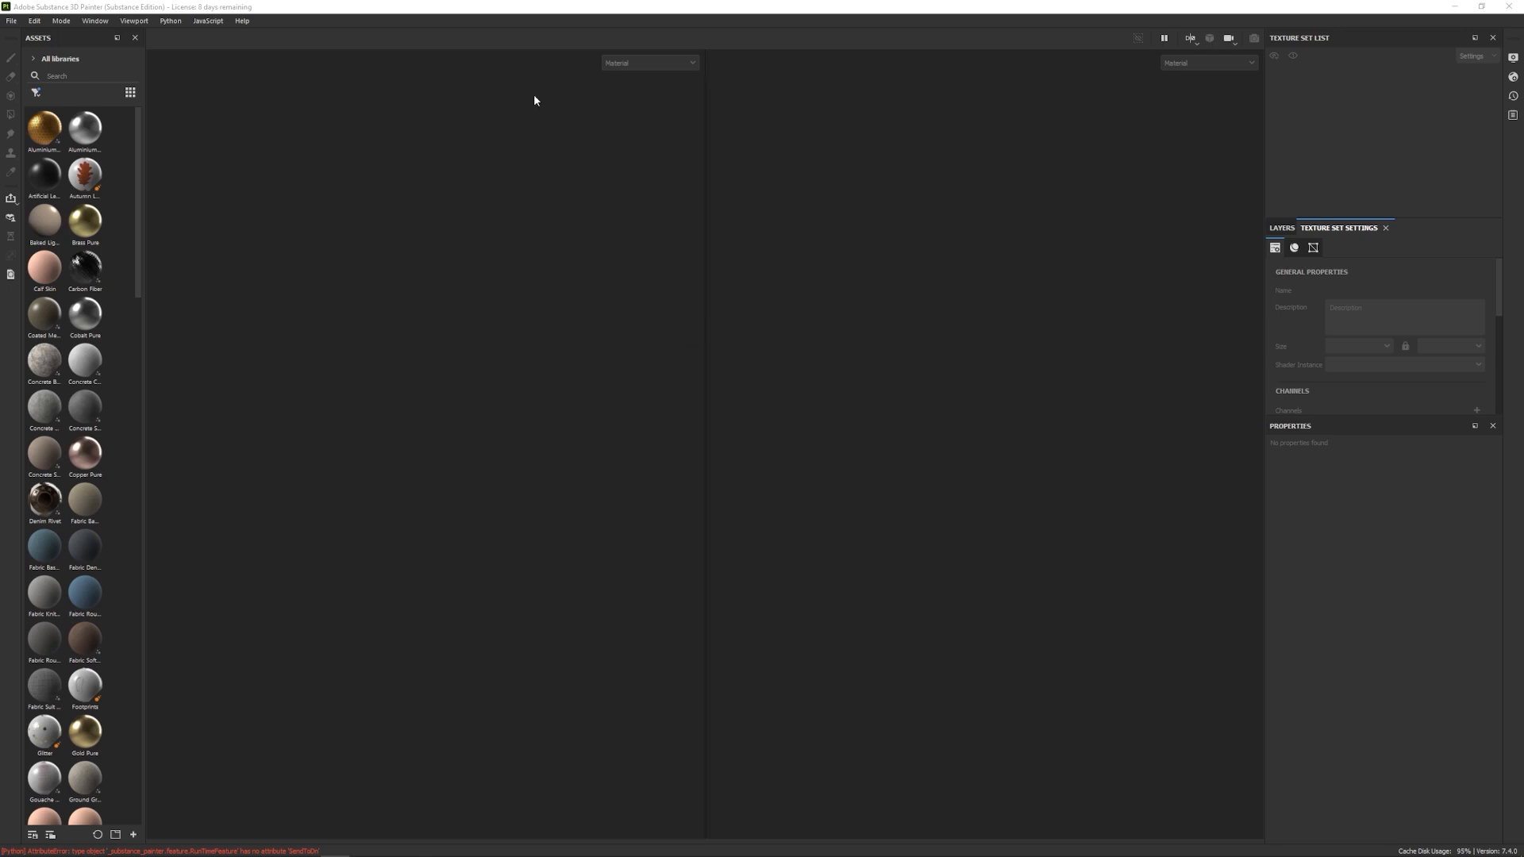
# Step: Start a new project and choose Body_sub001_v001.obj from the V06 folder as its mesh
pyautogui.click(12, 21)
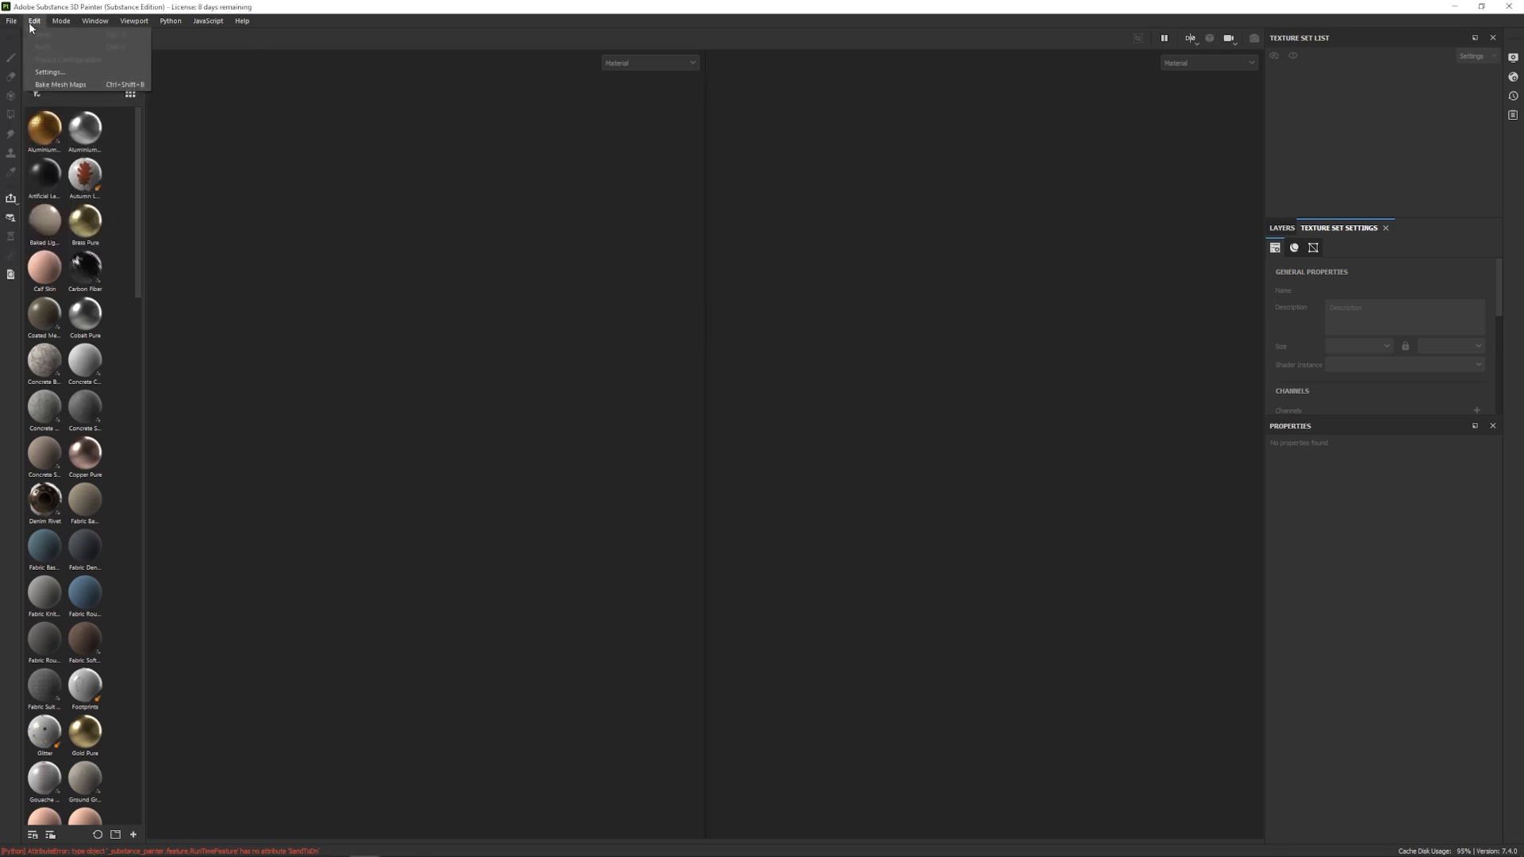
pyautogui.click(22, 34)
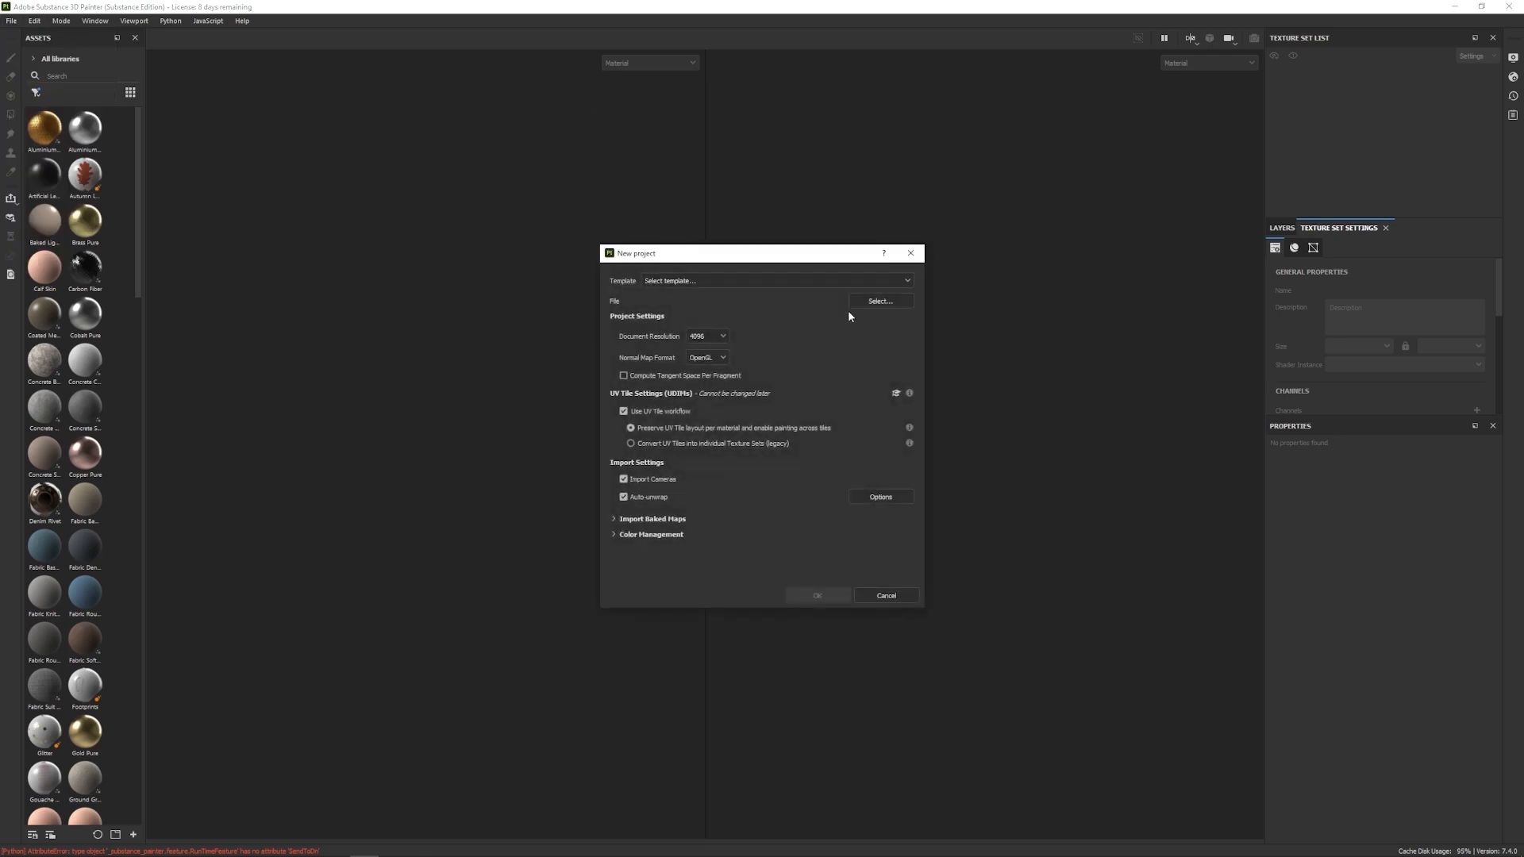
pyautogui.click(879, 300)
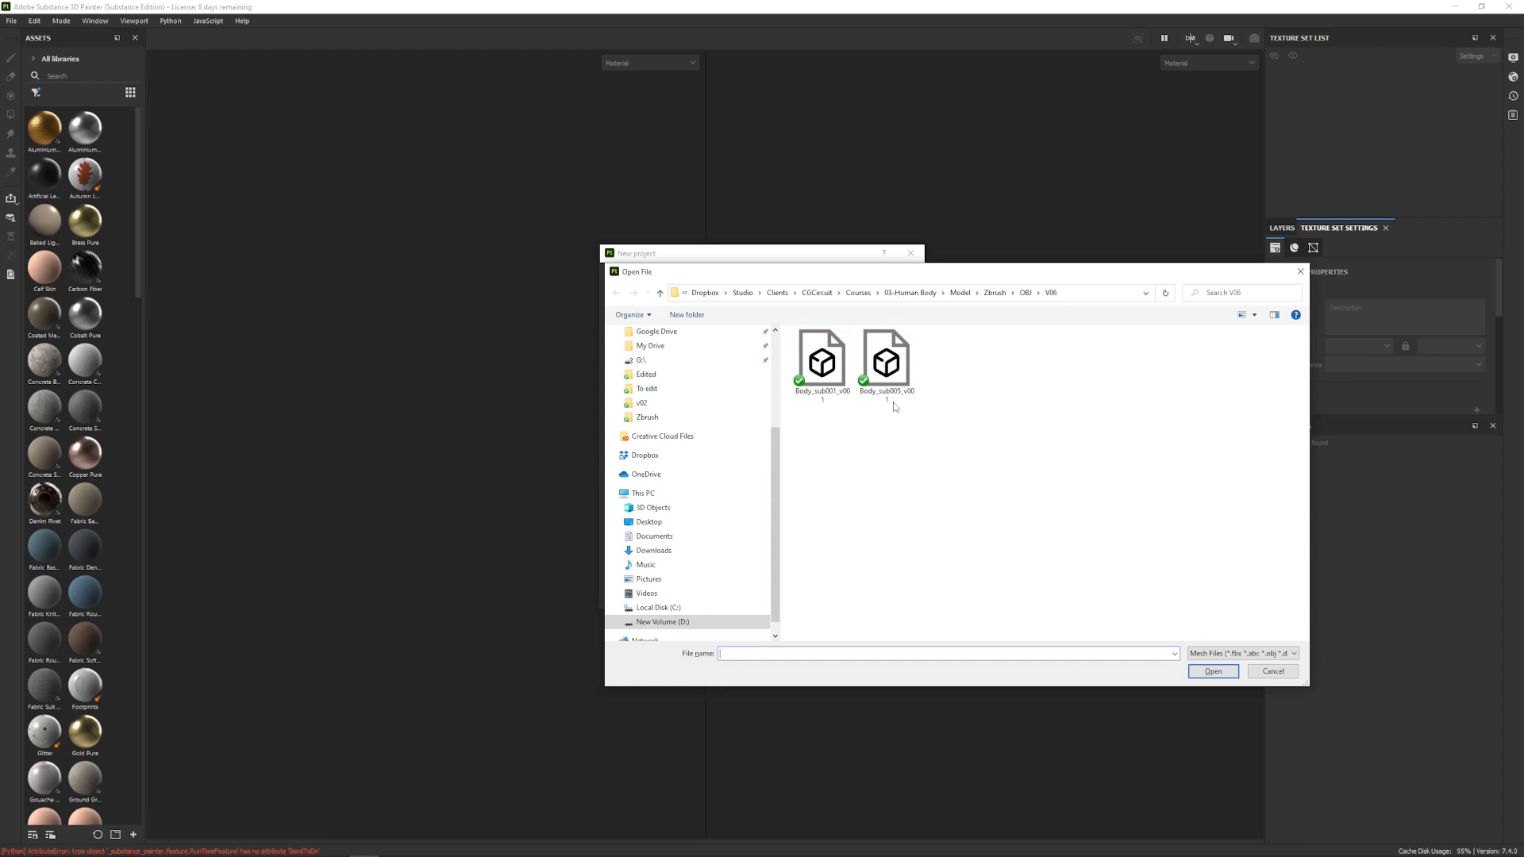
pyautogui.click(839, 359)
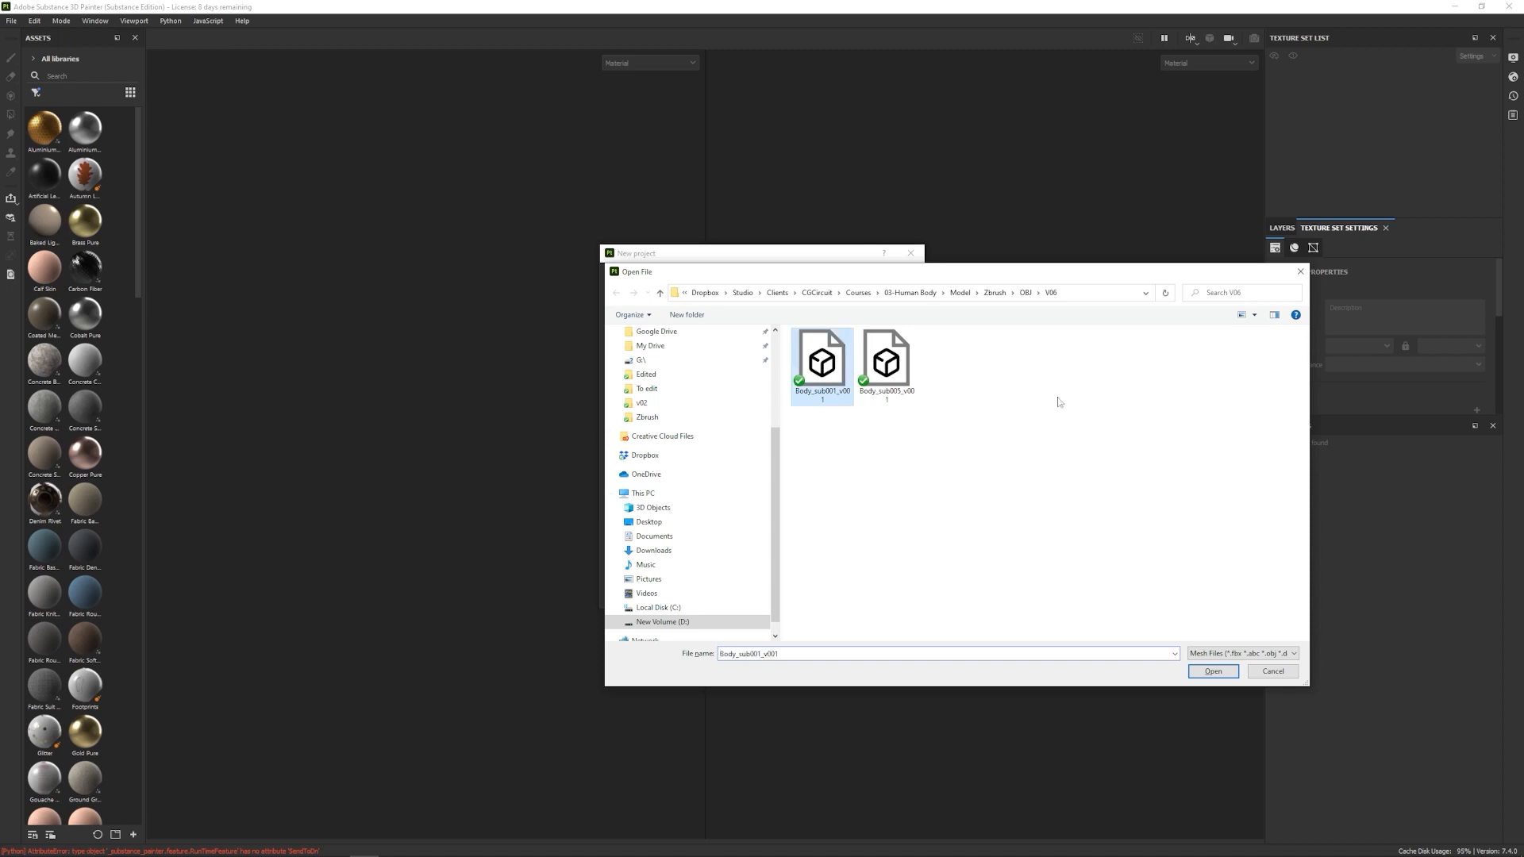
pyautogui.click(1234, 676)
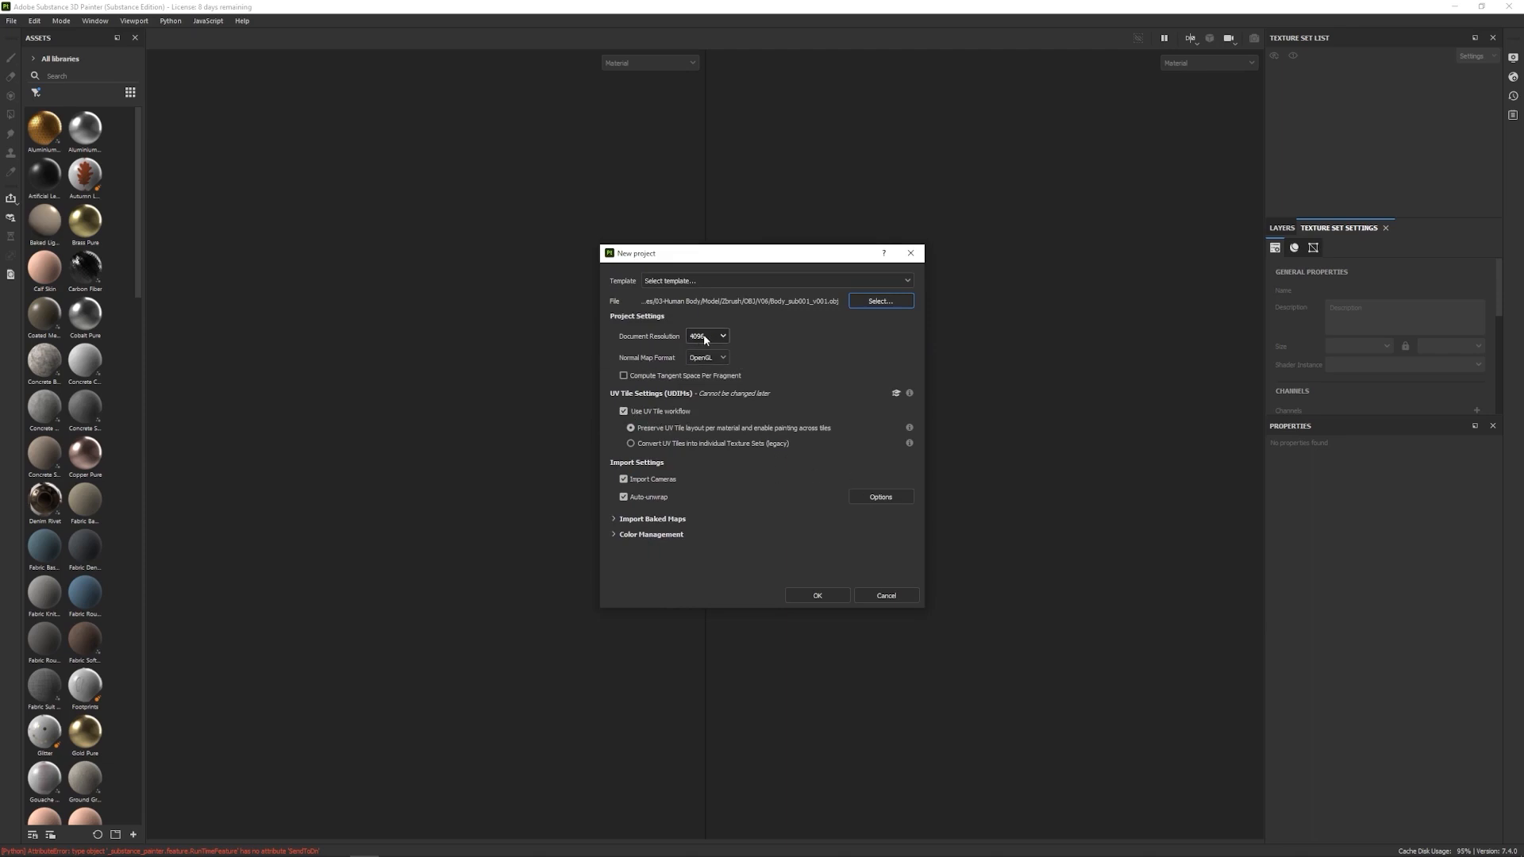
# Step: Set the new project's document resolution to 4096 and turn off camera import and auto-unwrap
pyautogui.click(704, 338)
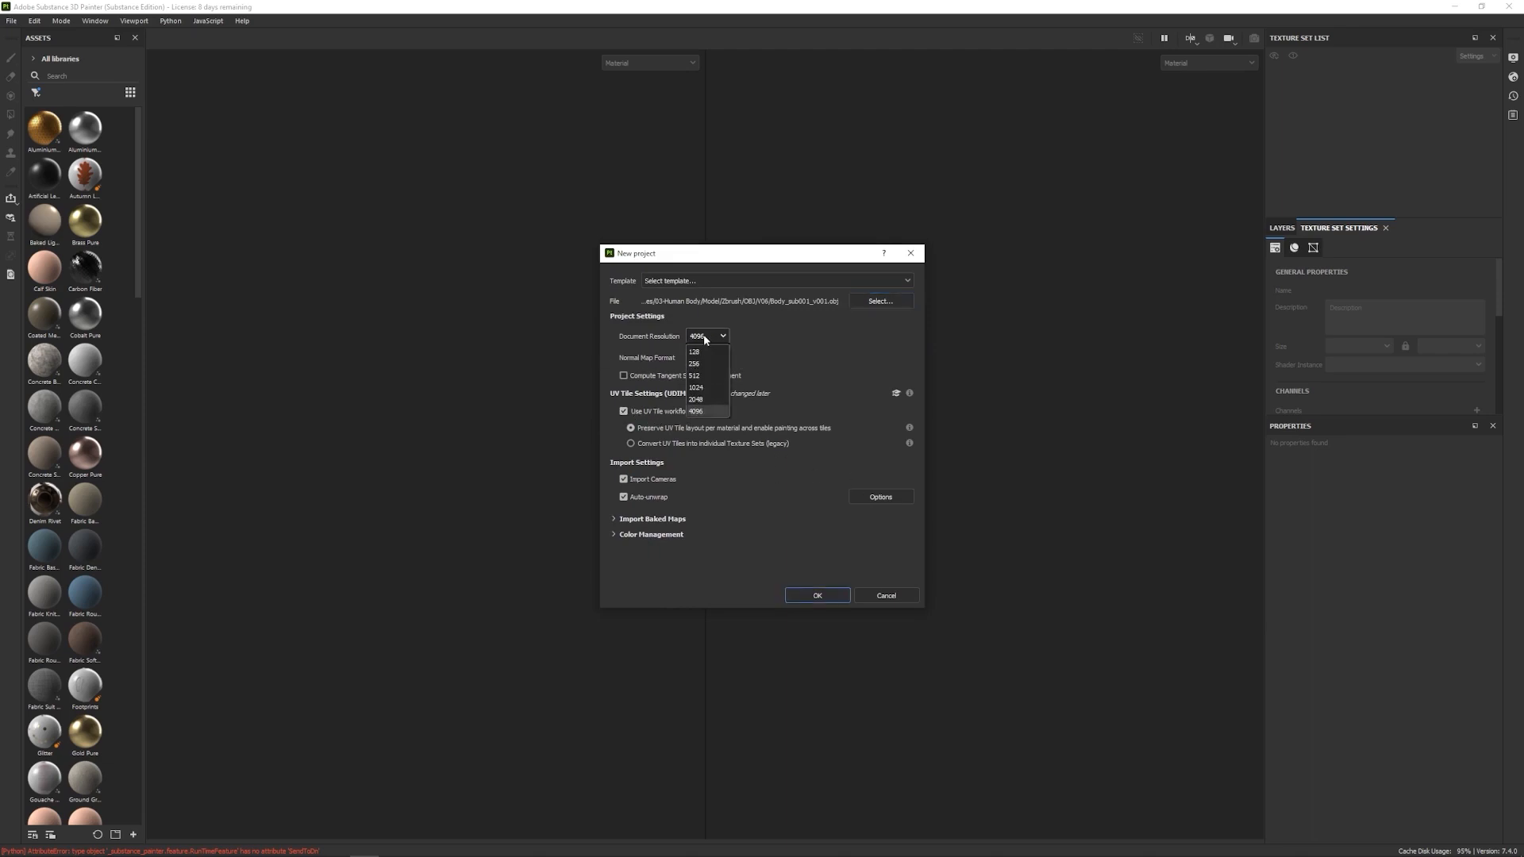
pyautogui.click(711, 410)
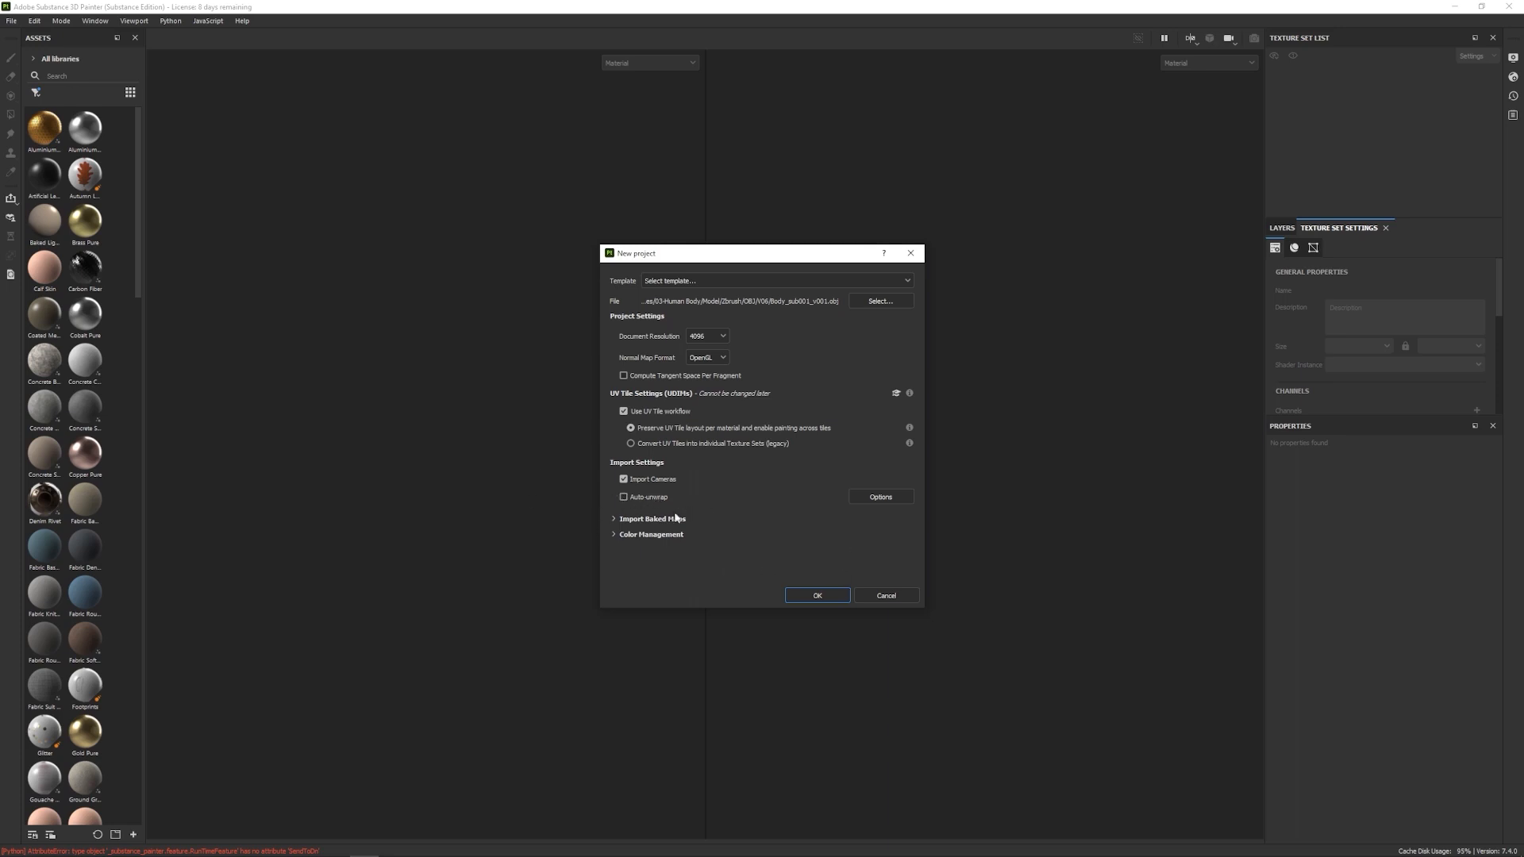
pyautogui.click(632, 480)
# Step: Check the baked map and color management options, keep Legacy color management, and create the project
pyautogui.click(645, 534)
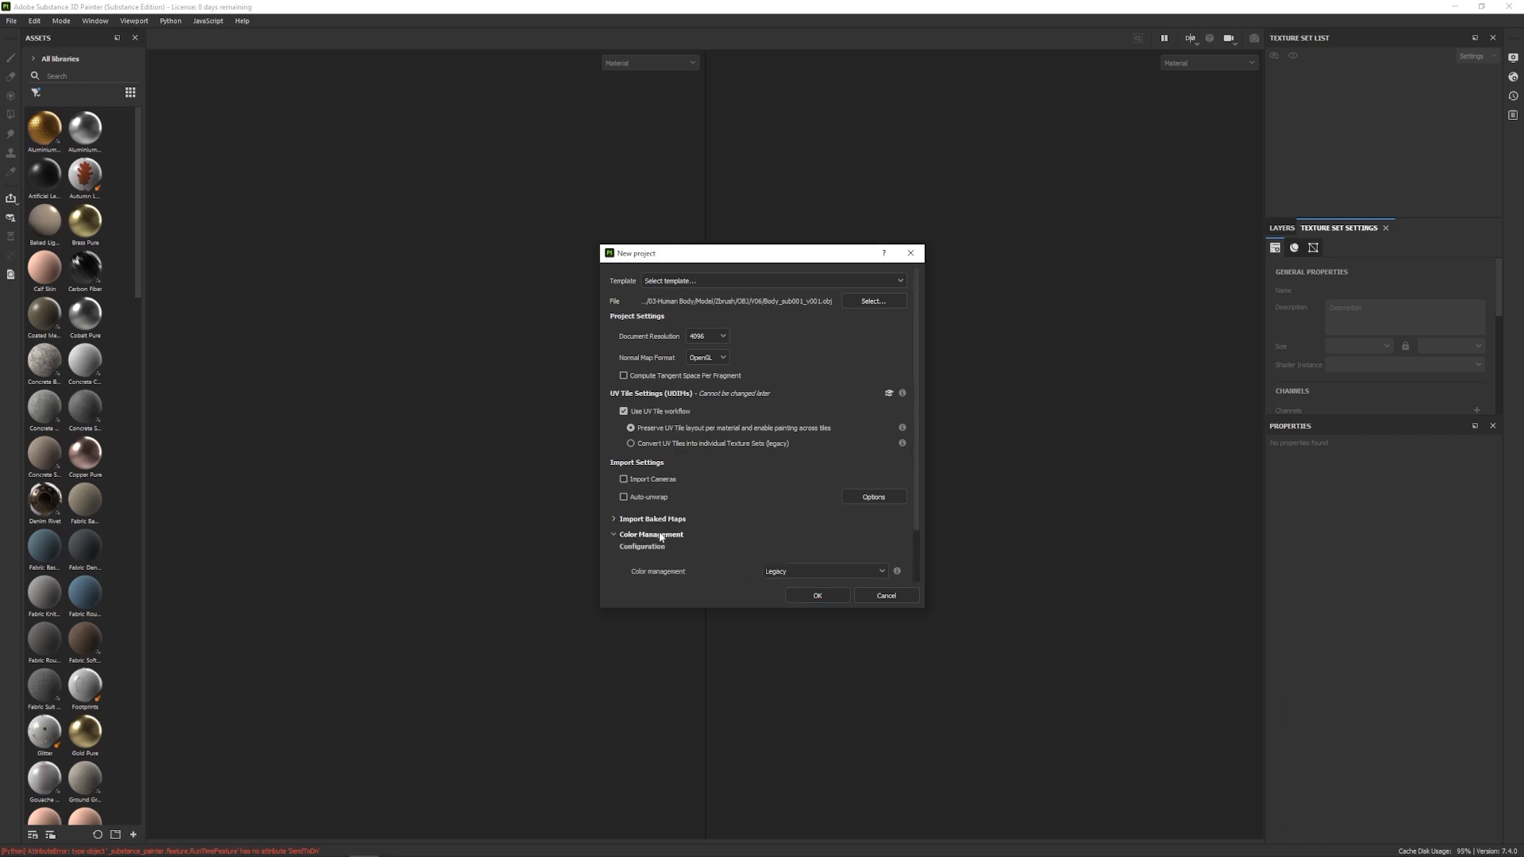
pyautogui.click(783, 571)
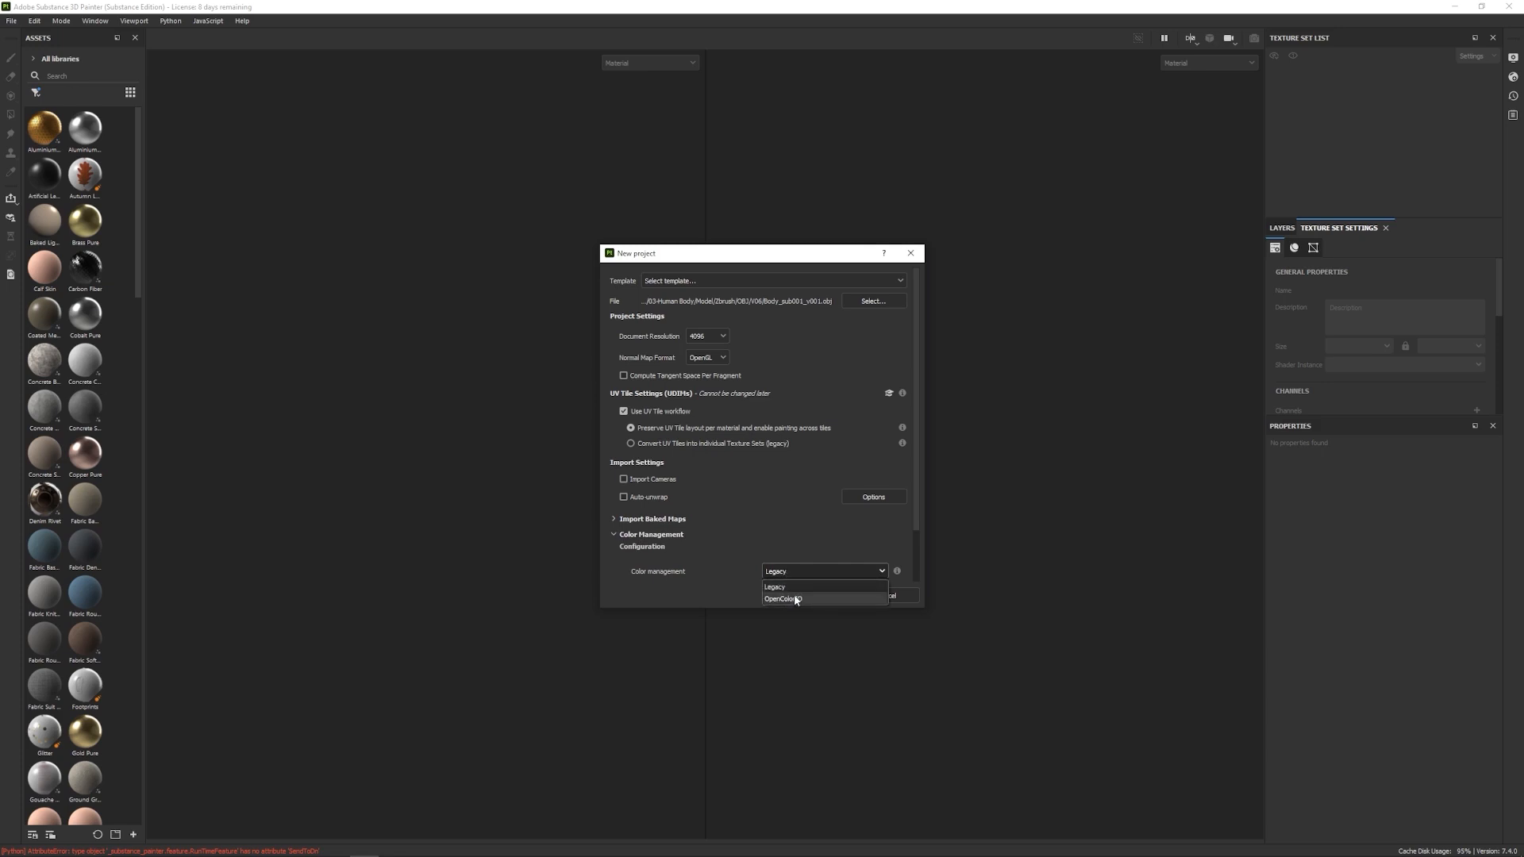
pyautogui.click(811, 522)
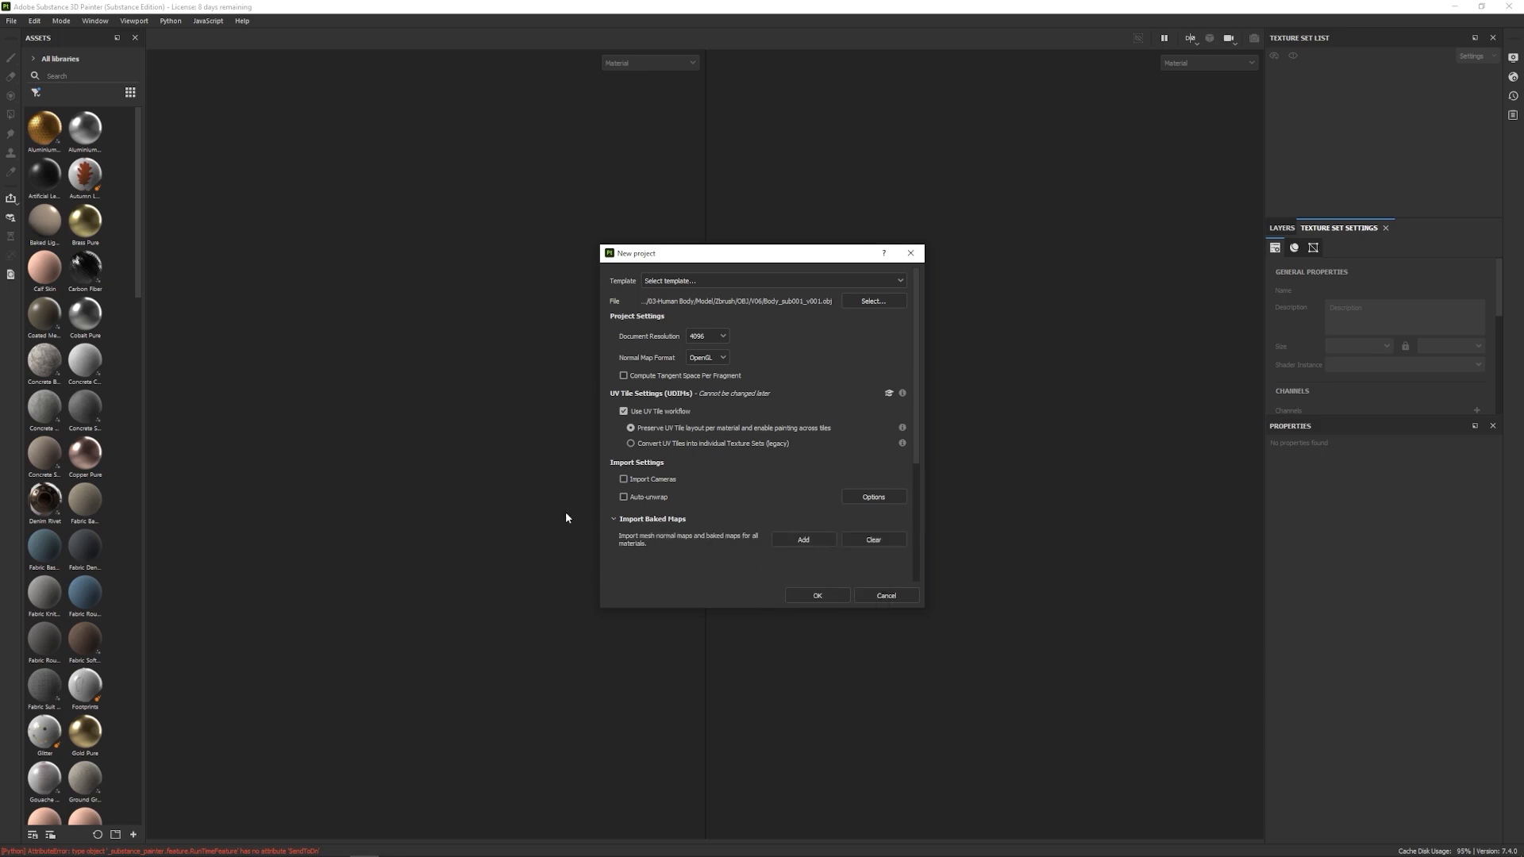
pyautogui.scroll(-4, 732, 526)
pyautogui.scroll(3, 698, 500)
pyautogui.click(651, 483)
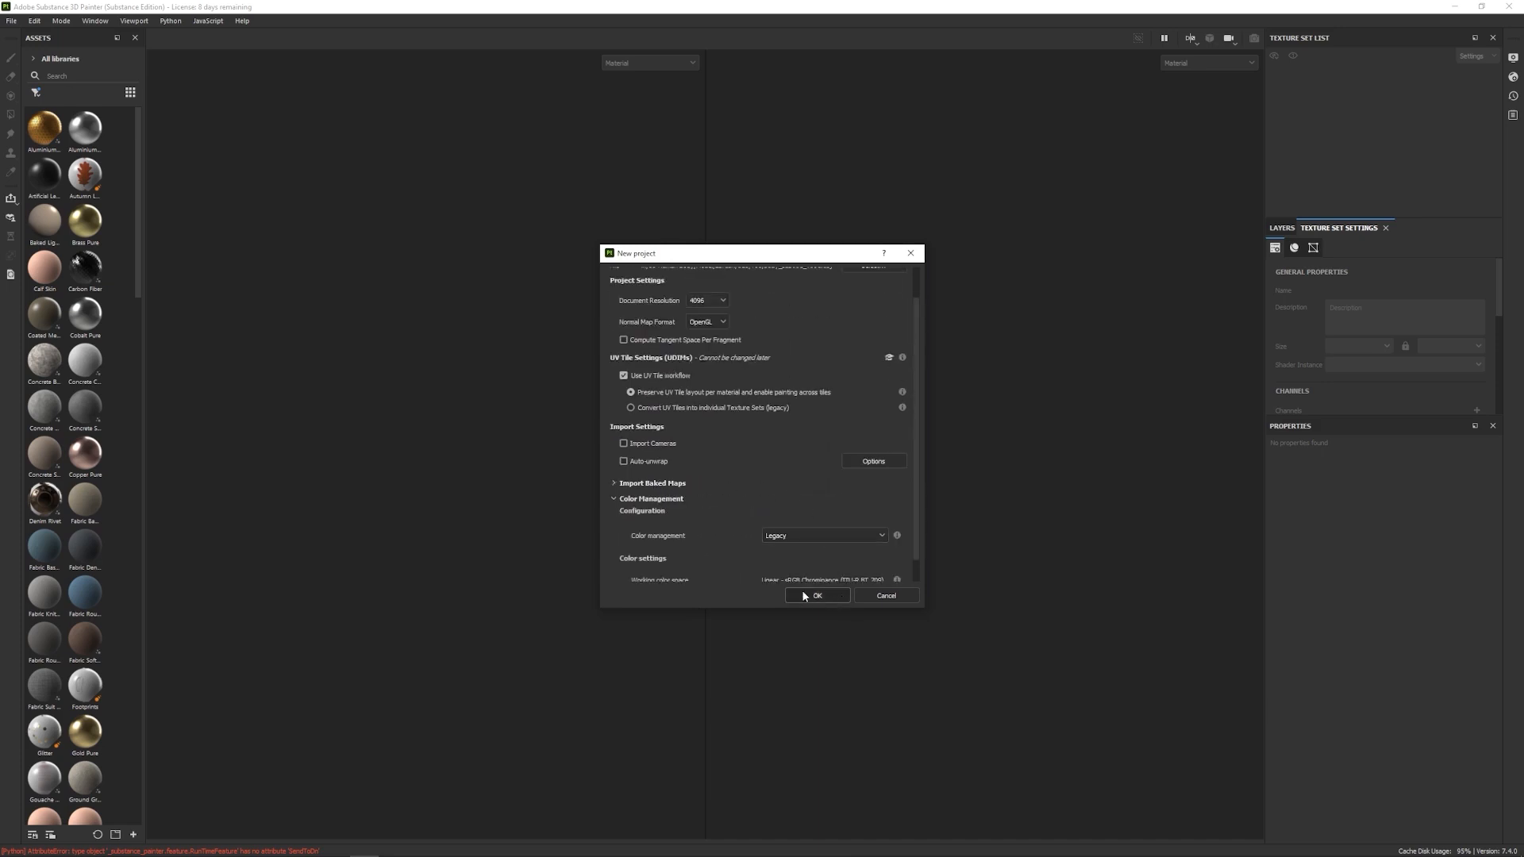
pyautogui.click(635, 500)
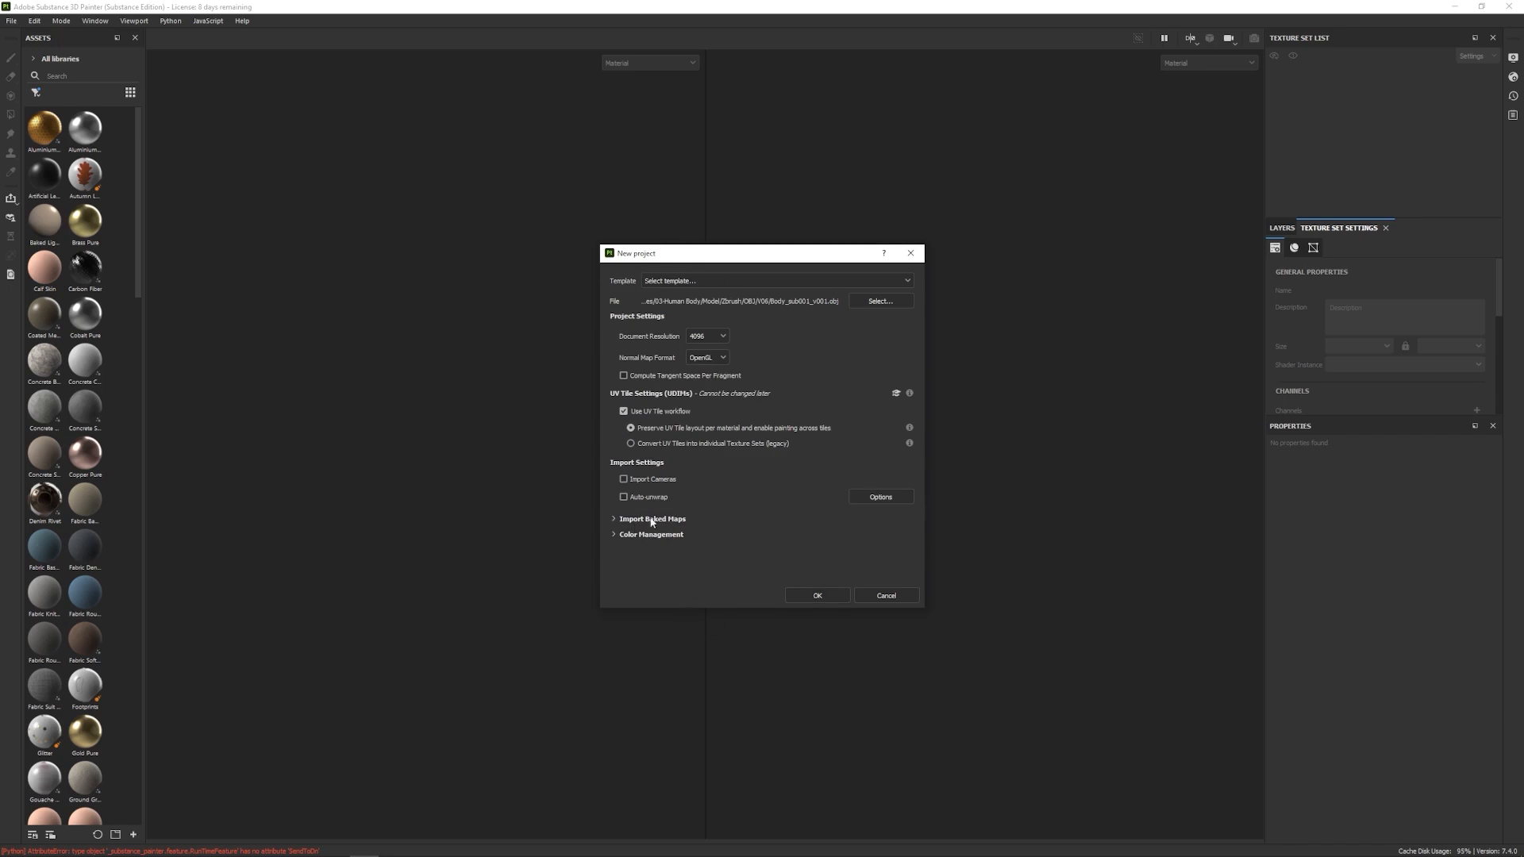
pyautogui.click(827, 594)
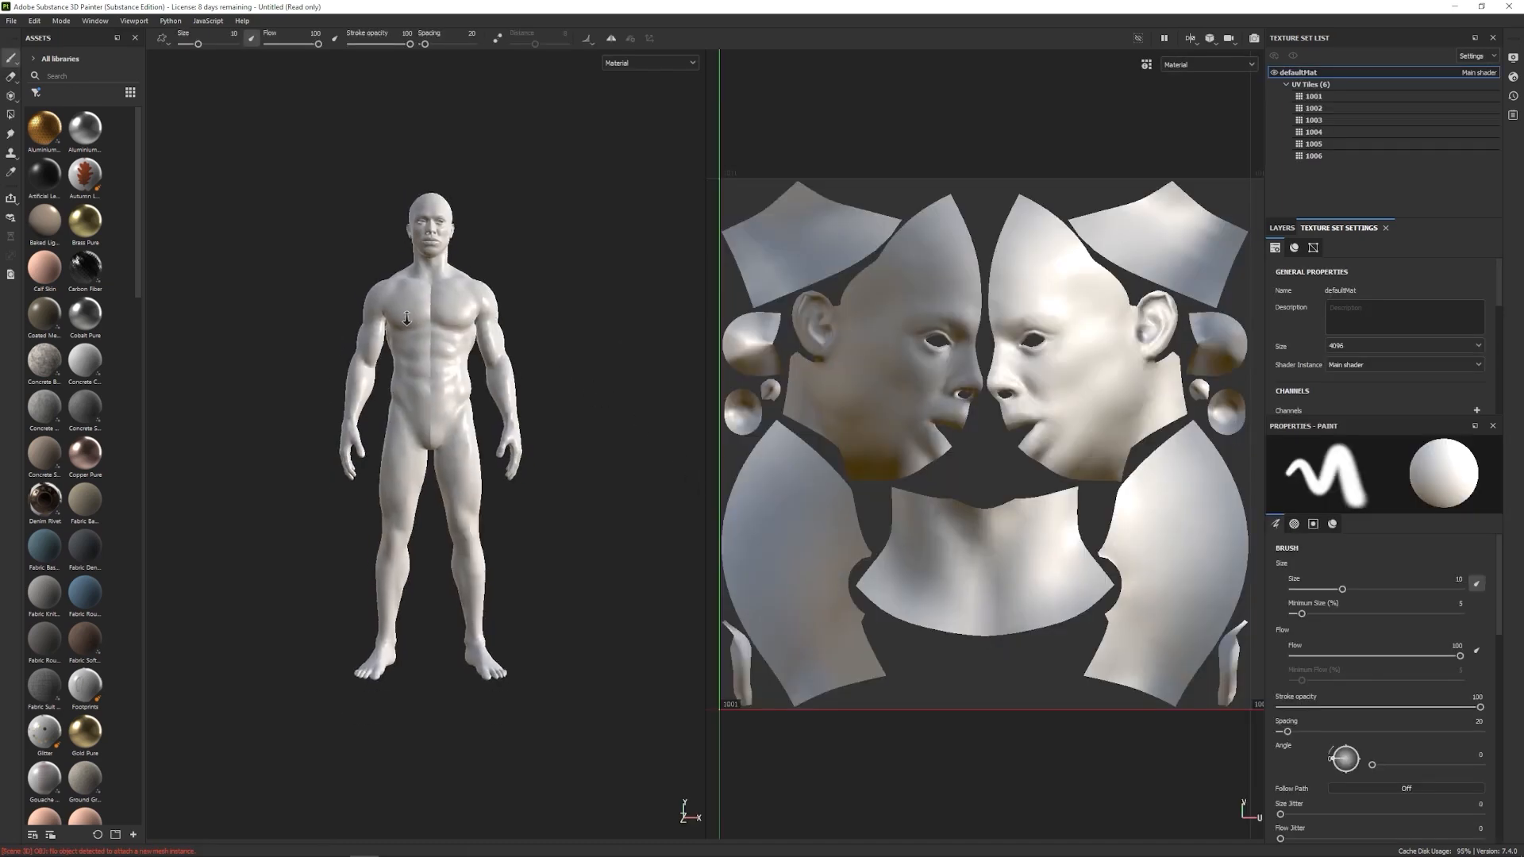
# Step: Examine the imported body mesh in the 3D view from several angles and up close
pyautogui.keyDown('alt'); pyautogui.moveTo(406, 319); pyautogui.dragTo(460, 397, button='right'); pyautogui.keyUp('alt')
pyautogui.keyDown('alt'); pyautogui.moveTo(429, 381); pyautogui.dragTo(547, 381); pyautogui.keyUp('alt')
pyautogui.keyDown('alt'); pyautogui.moveTo(476, 286); pyautogui.dragTo(564, 397, button='middle'); pyautogui.keyUp('alt')
pyautogui.keyDown('alt'); pyautogui.moveTo(564, 381); pyautogui.dragTo(652, 423, button='right'); pyautogui.keyUp('alt')
pyautogui.keyDown('alt'); pyautogui.moveTo(652, 423); pyautogui.dragTo(252, 460); pyautogui.keyUp('alt')
pyautogui.keyDown('alt'); pyautogui.moveTo(266, 294); pyautogui.dragTo(298, 488); pyautogui.keyUp('alt')
pyautogui.keyDown('alt'); pyautogui.moveTo(591, 615); pyautogui.dragTo(484, 516, button='right'); pyautogui.keyUp('alt')
pyautogui.keyDown('alt'); pyautogui.moveTo(484, 516); pyautogui.dragTo(413, 373, button='middle'); pyautogui.keyUp('alt')
pyautogui.keyDown('alt'); pyautogui.moveTo(421, 349); pyautogui.dragTo(597, 349); pyautogui.keyUp('alt')
pyautogui.keyDown('alt'); pyautogui.moveTo(591, 349); pyautogui.dragTo(476, 325, button='right'); pyautogui.keyUp('alt')
pyautogui.keyDown('alt'); pyautogui.moveTo(238, 324); pyautogui.dragTo(389, 319); pyautogui.keyUp('alt')
pyautogui.keyDown('alt'); pyautogui.moveTo(379, 413); pyautogui.dragTo(419, 332, button='middle'); pyautogui.keyUp('alt')
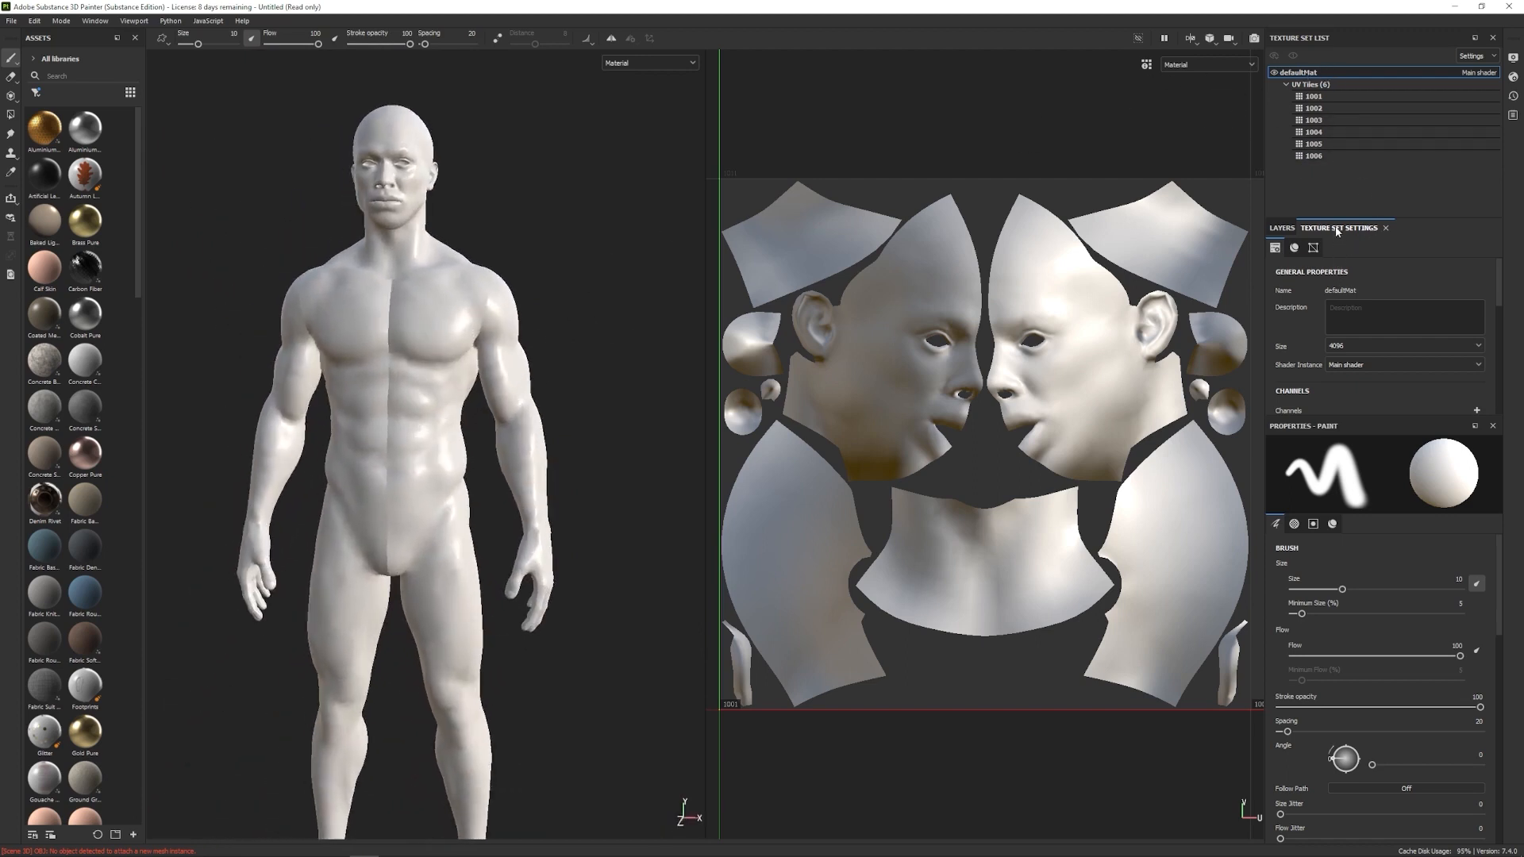
# Step: Open the mesh map baking settings for defaultMat and set the output size to 4096
pyautogui.scroll(-2, 1395, 327)
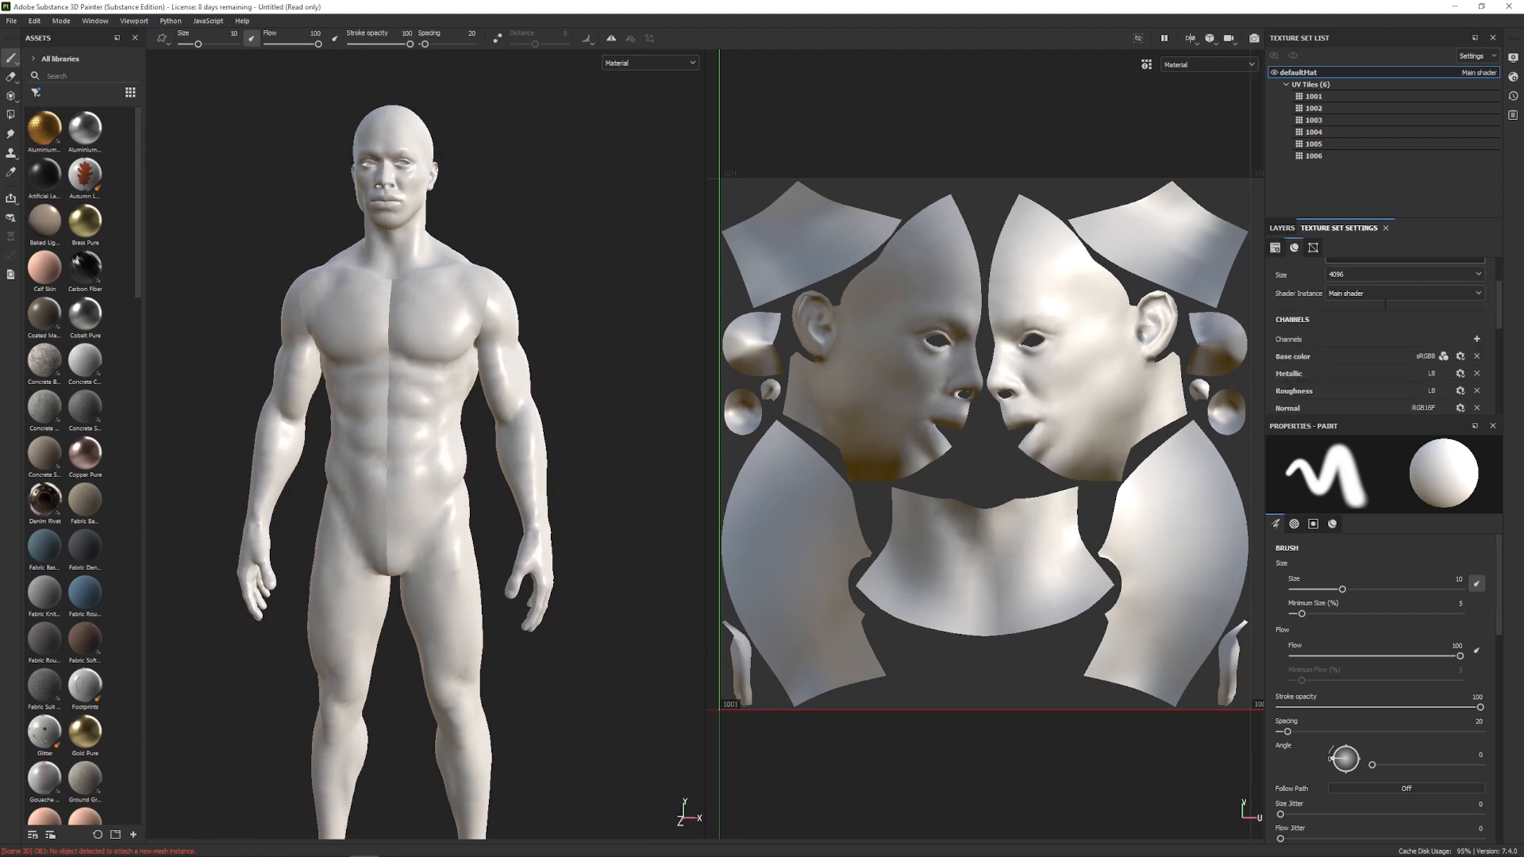
pyautogui.moveTo(1499, 305); pyautogui.dragTo(1498, 341)
pyautogui.scroll(-2, 1434, 388)
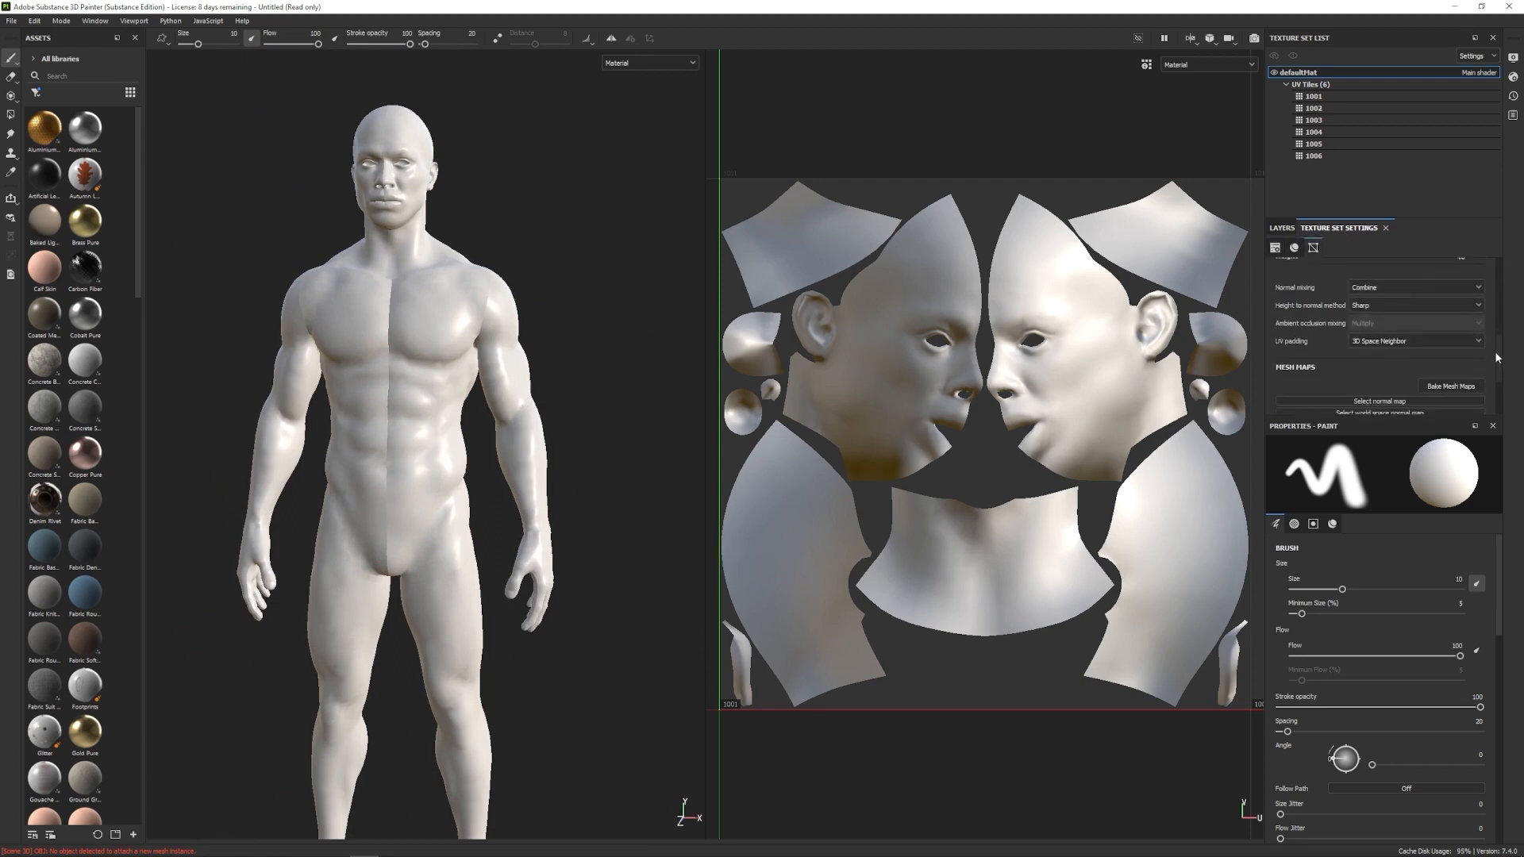
pyautogui.click(1450, 384)
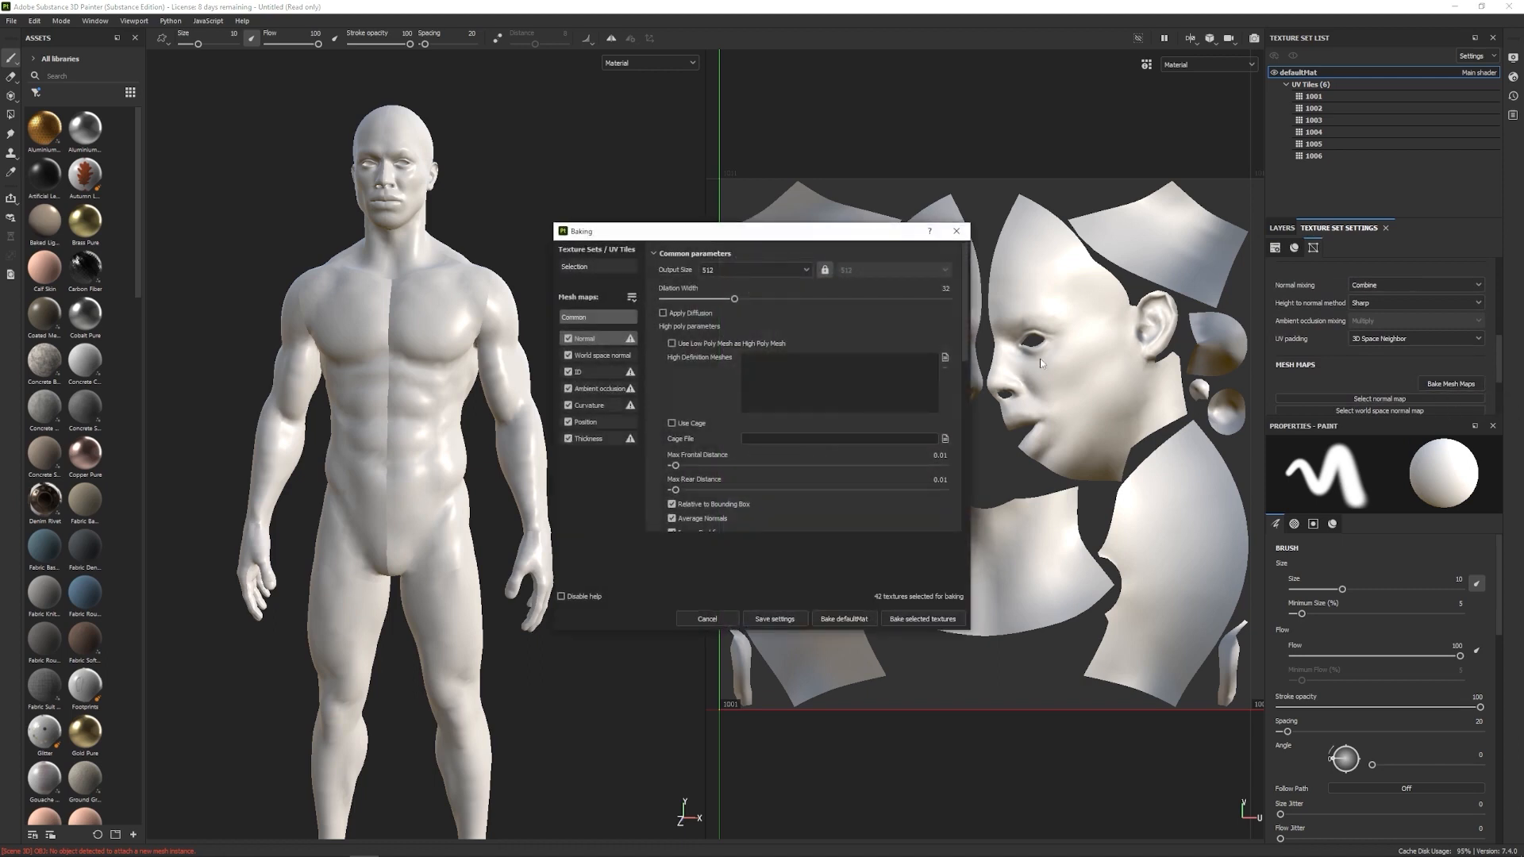
pyautogui.click(786, 270)
pyautogui.click(747, 369)
# Step: Load the high-poly body file as the high definition mesh and exclude the ID map from baking
pyautogui.click(944, 359)
pyautogui.click(839, 342)
pyautogui.click(1160, 648)
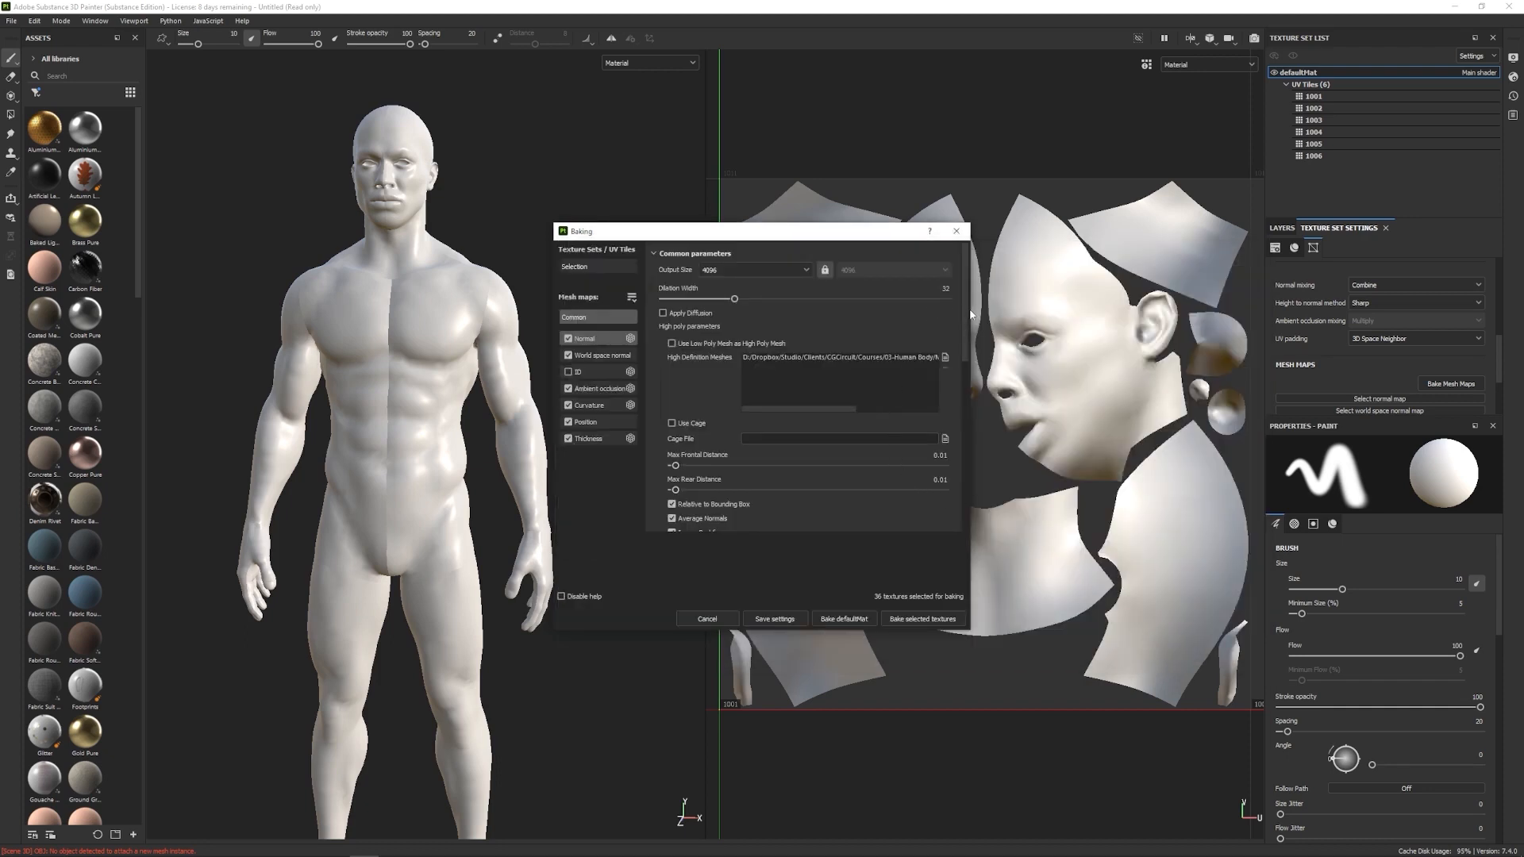
# Step: Review the remaining baking parameters and bake the mesh maps for the defaultMat texture set
pyautogui.moveTo(966, 317); pyautogui.dragTo(967, 340)
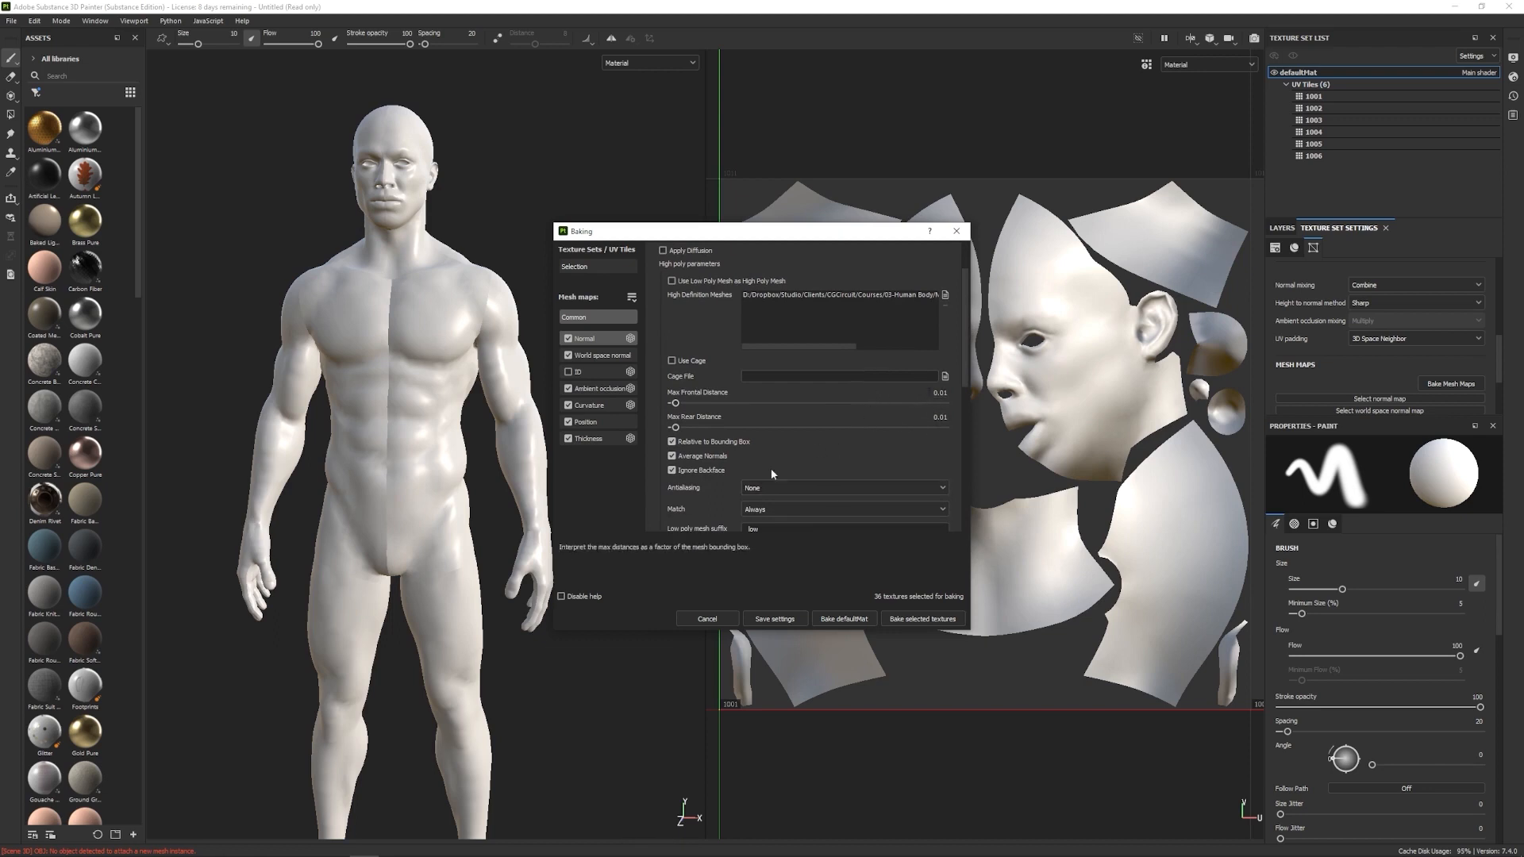
pyautogui.moveTo(970, 314); pyautogui.dragTo(967, 376)
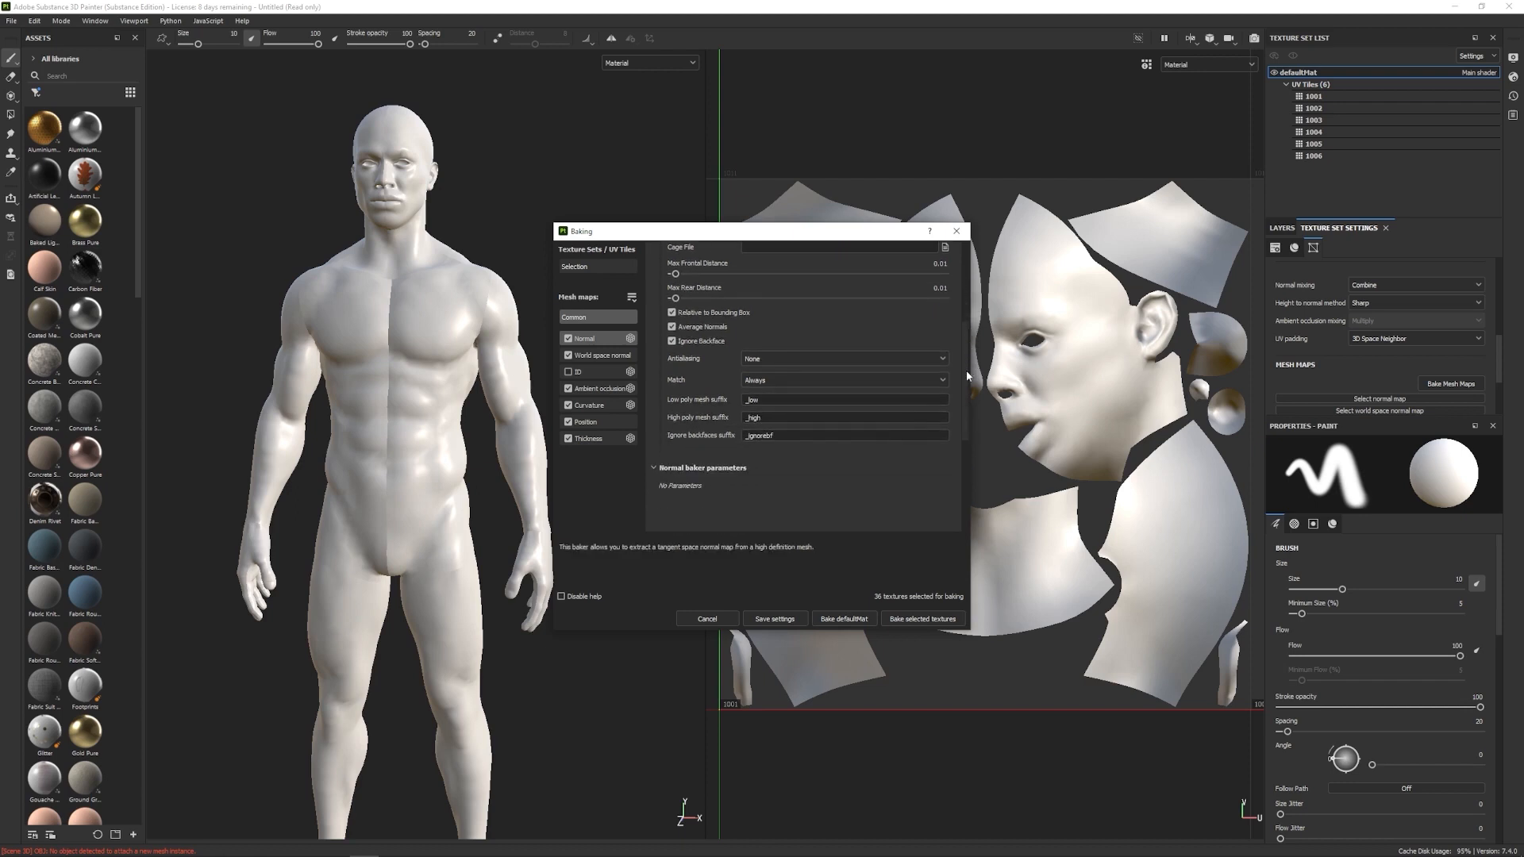
pyautogui.moveTo(965, 370)
pyautogui.mouseDown()
pyautogui.moveTo(972, 291)
pyautogui.moveTo(968, 359)
pyautogui.mouseUp()
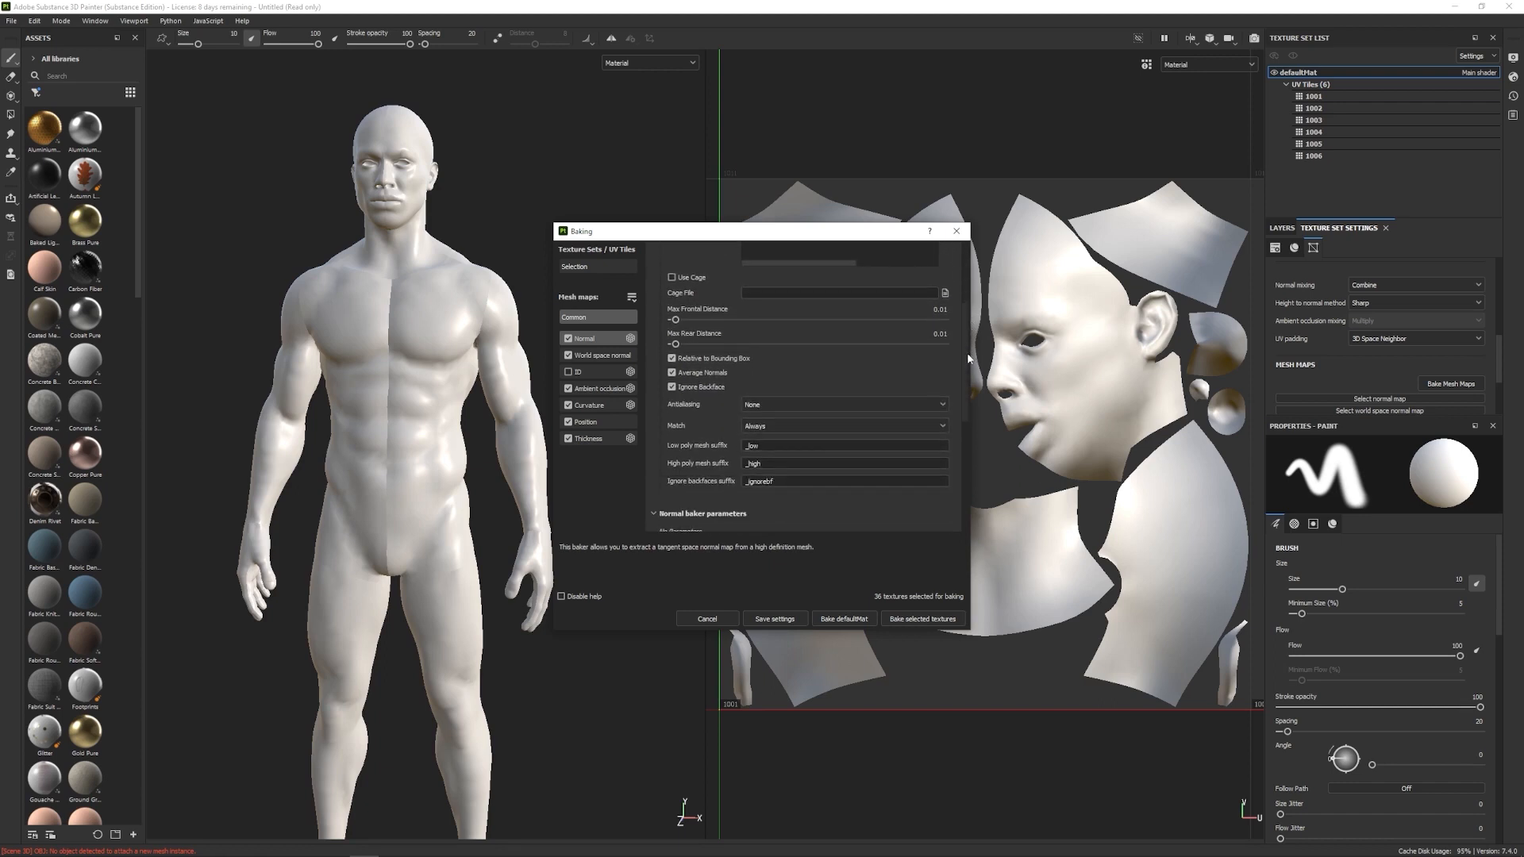
pyautogui.scroll(3, 960, 357)
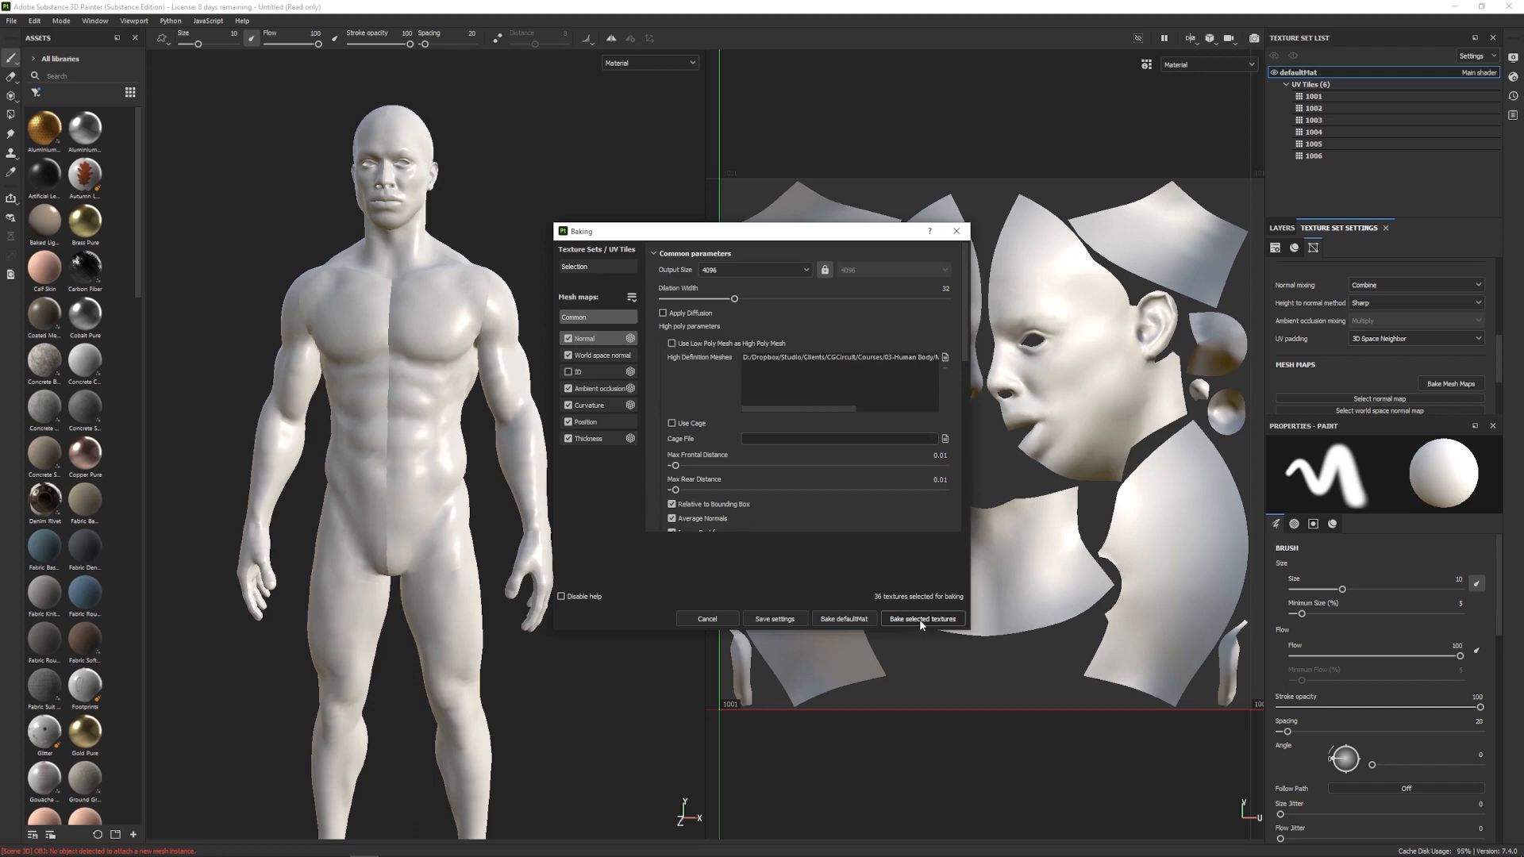
pyautogui.click(864, 620)
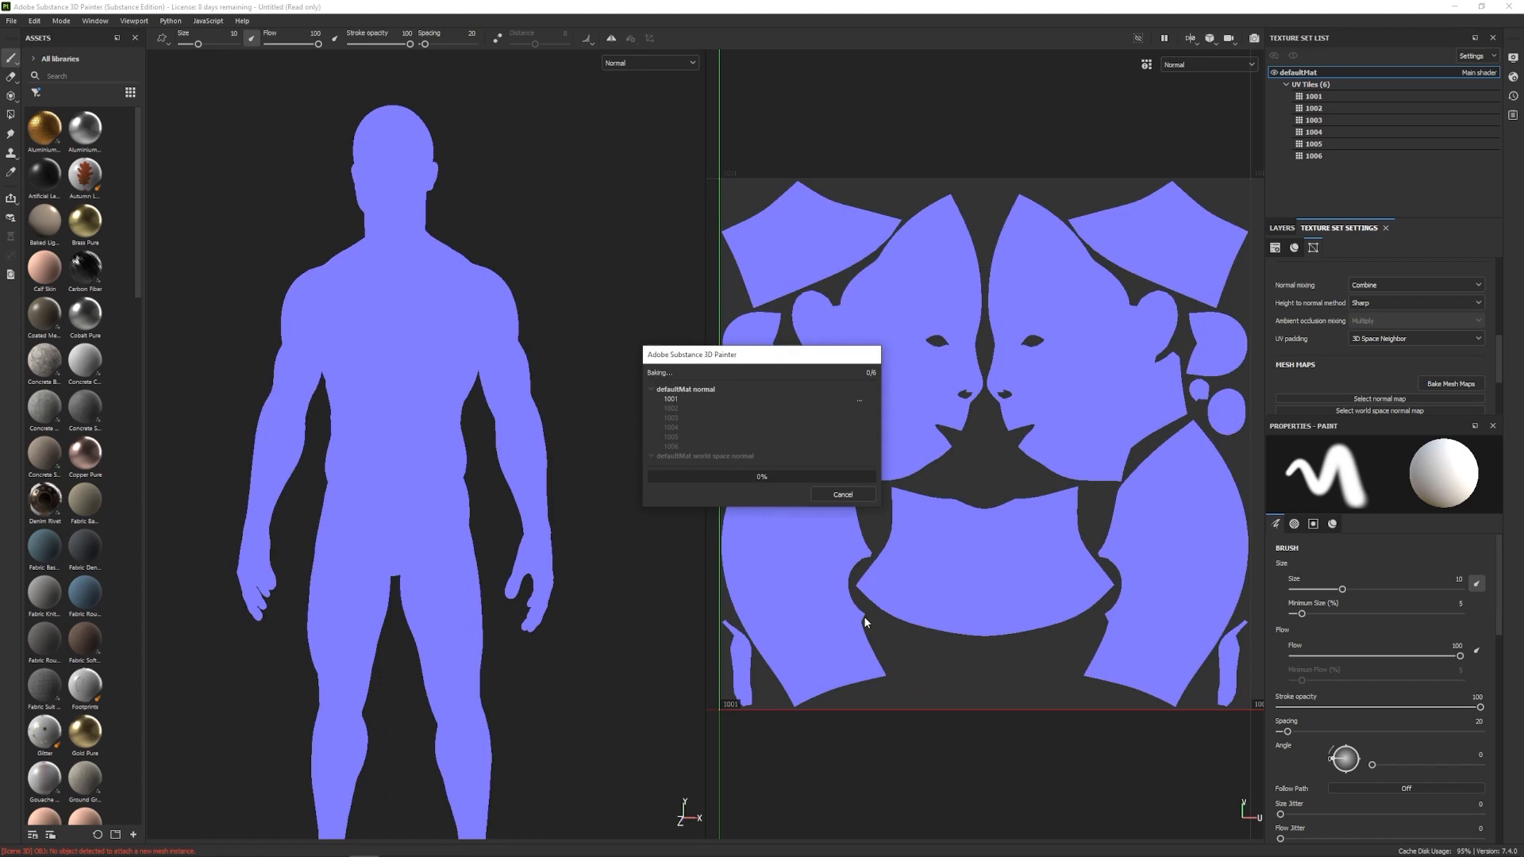